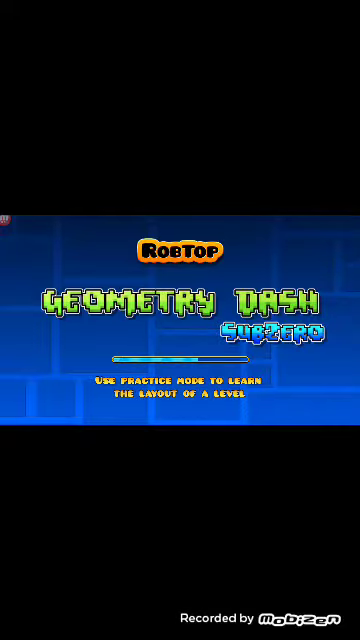
- Go to level selection and start the Press Start level
click(179, 311)
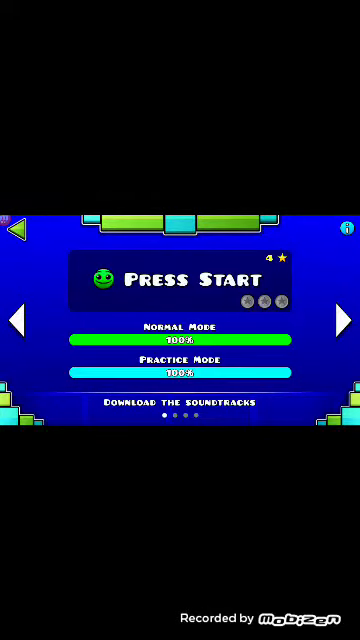
click(179, 280)
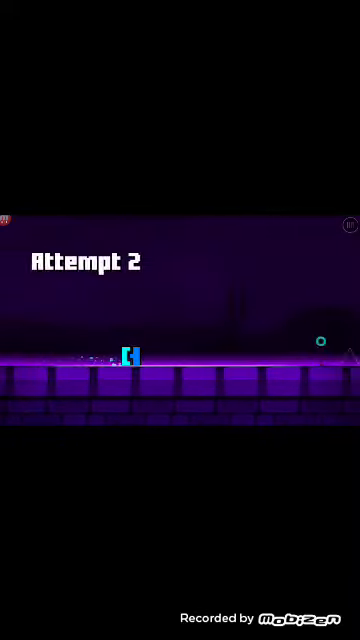
- Jump the cube over the spikes in further Press Start attempts
click(180, 300)
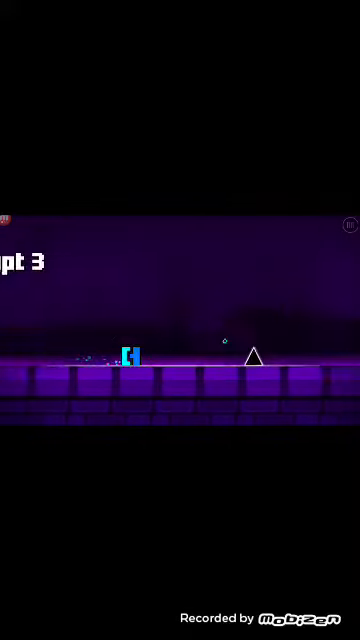
click(180, 300)
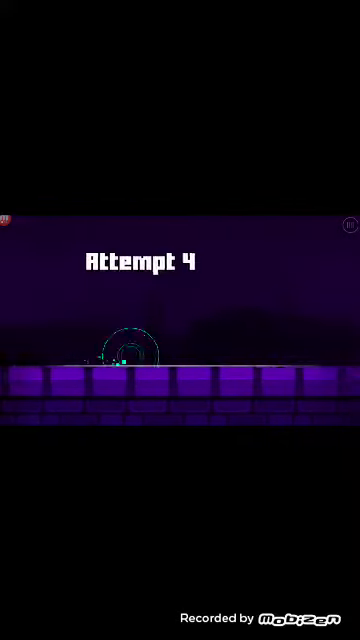
click(180, 300)
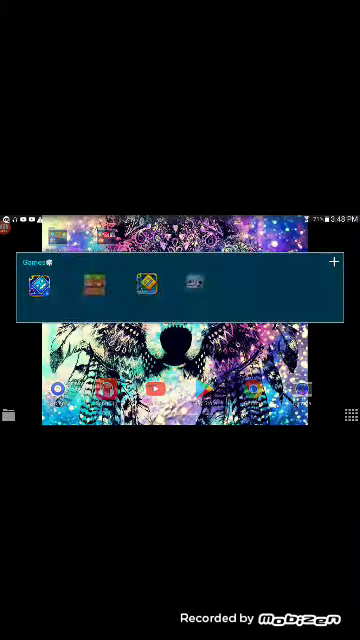
- Close the Games folder, then open and close the 'Stuff for videos on youtube' folder
key(Escape)
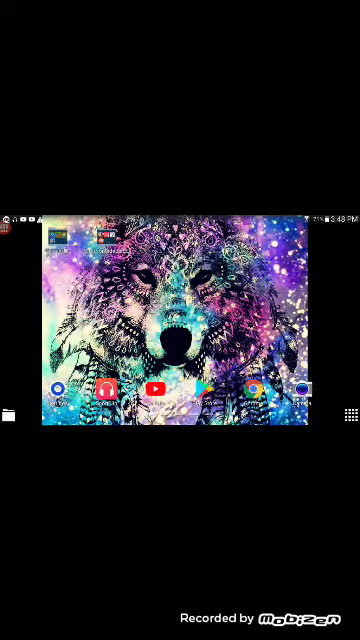
click(105, 236)
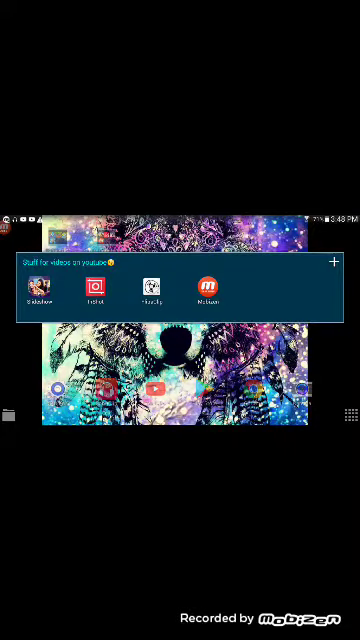
key(Escape)
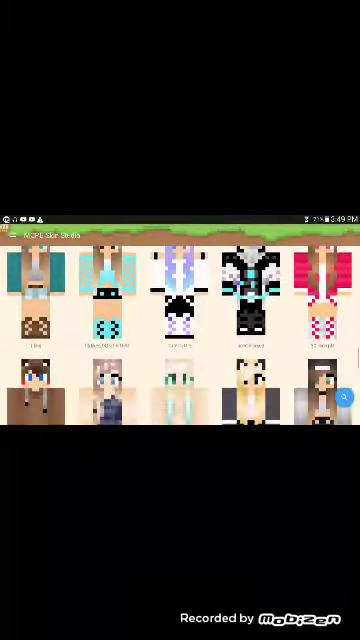
- Preview the black-and-cyan skin, then return to the skin grid
click(250, 292)
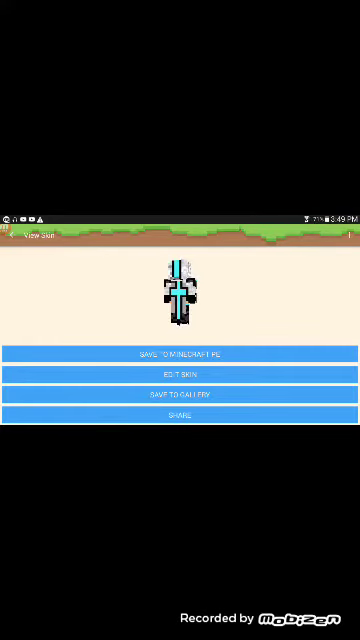
click(10, 234)
scroll(180, 330, down, 10)
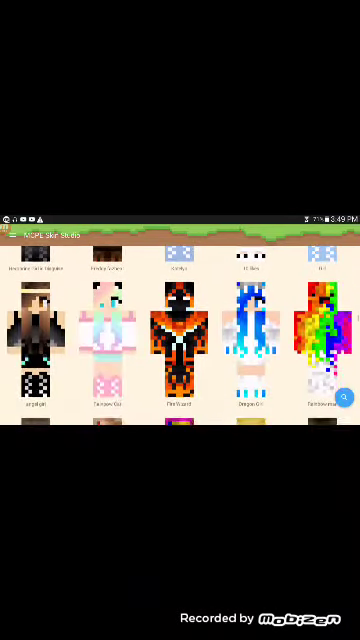
scroll(180, 330, down, 2)
scroll(180, 330, down, 2)
scroll(180, 330, down, 2)
scroll(180, 330, down, 2)
scroll(180, 330, down, 2)
scroll(180, 330, down, 2)
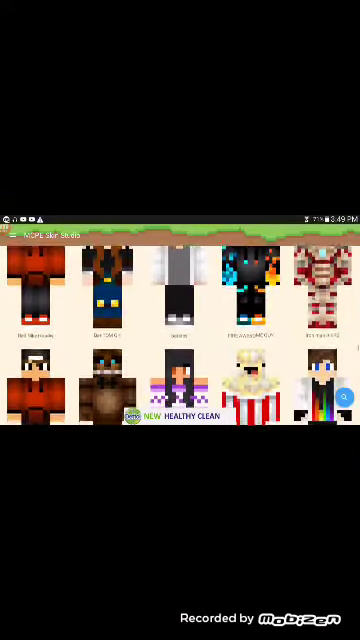
scroll(180, 330, down, 1)
scroll(180, 330, down, 2)
scroll(180, 330, down, 1)
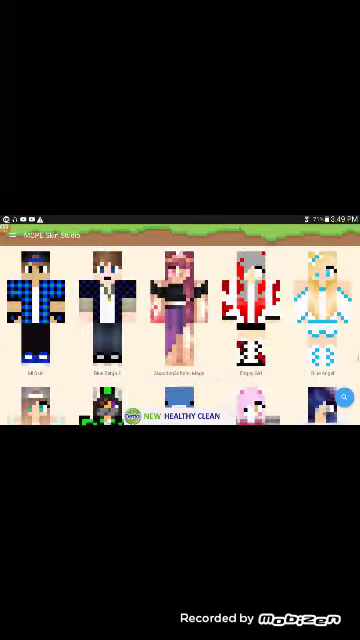
scroll(180, 330, down, 1)
scroll(180, 330, up, 2)
scroll(180, 330, up, 2)
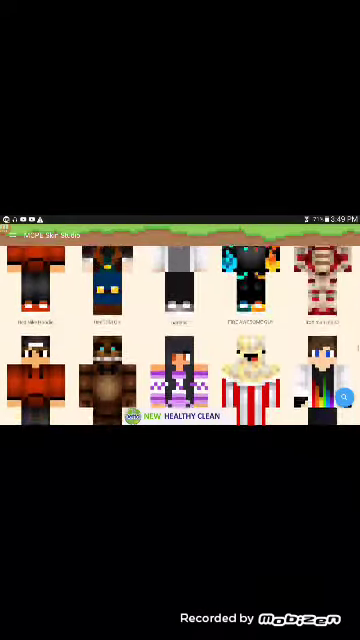
scroll(180, 330, down, 2)
scroll(180, 330, down, 2)
scroll(180, 330, down, 2)
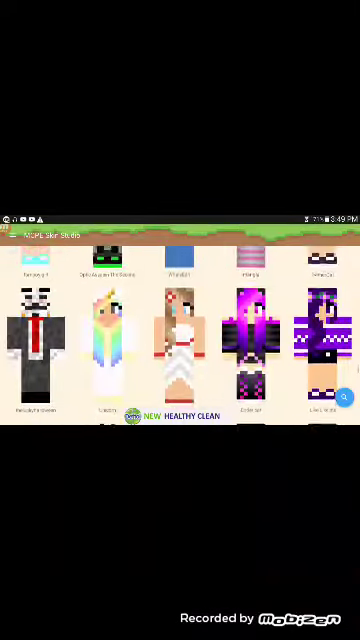
- Leave MCPE Skin Studio for the home screen and pull down the notification shade
key(super)
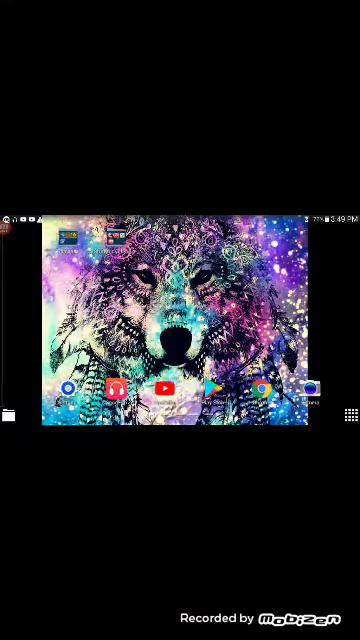
drag(180, 218, 180, 300)
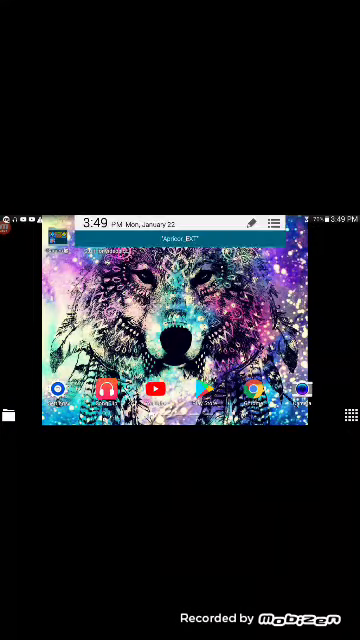